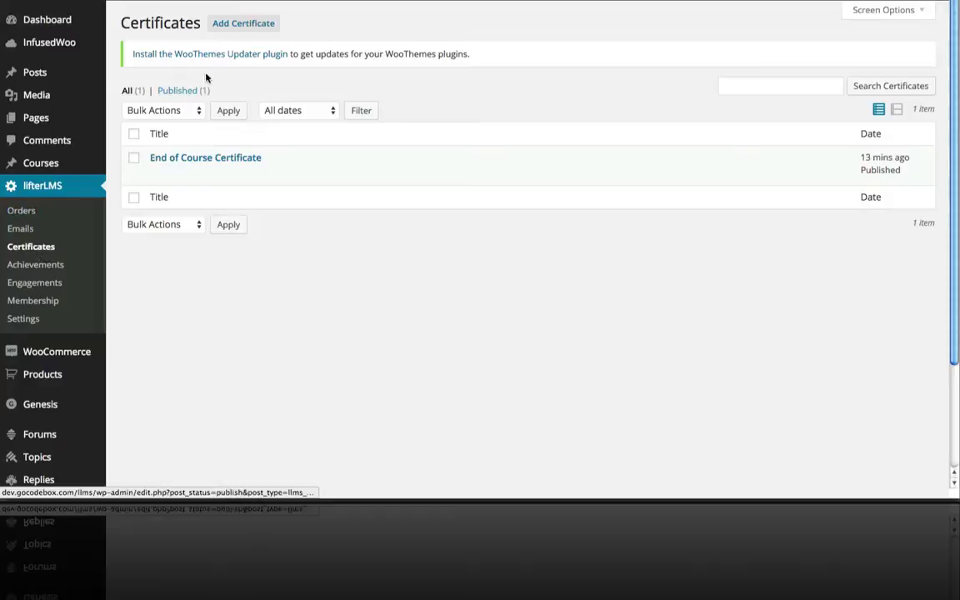
# Step: Open the existing End of Course Certificate for editing from the certificates list
pyautogui.click(235, 27)
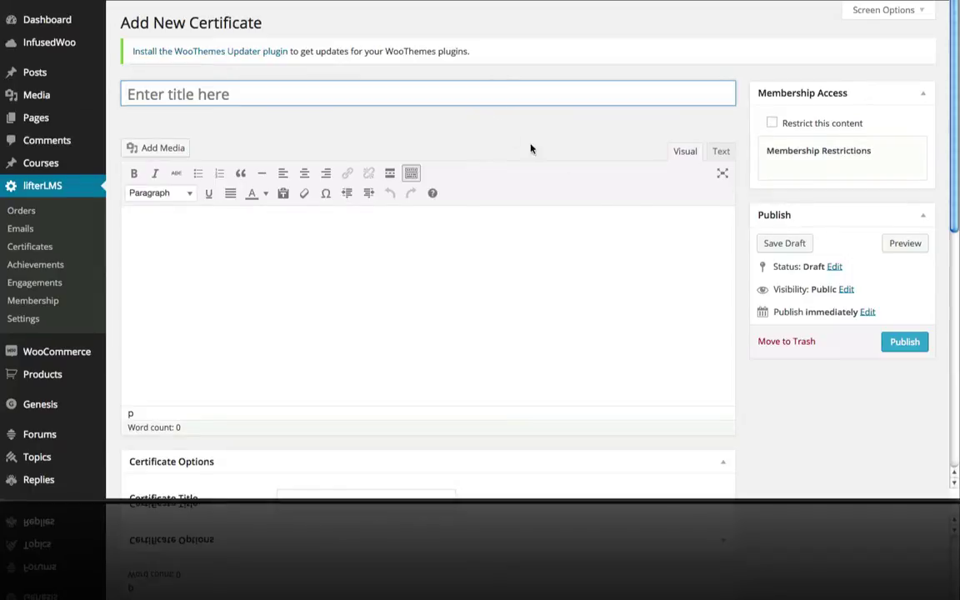
pyautogui.click(42, 249)
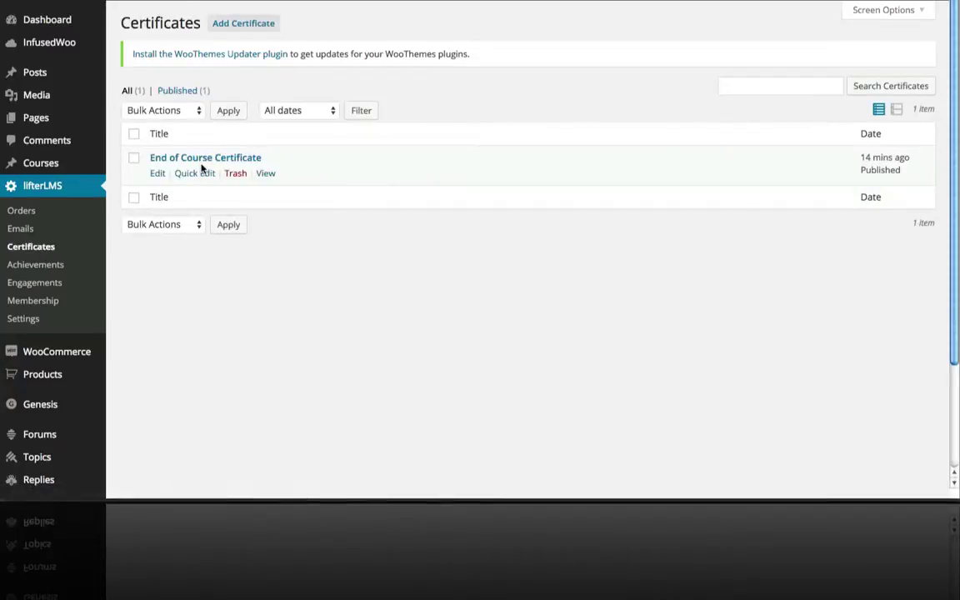
pyautogui.click(201, 162)
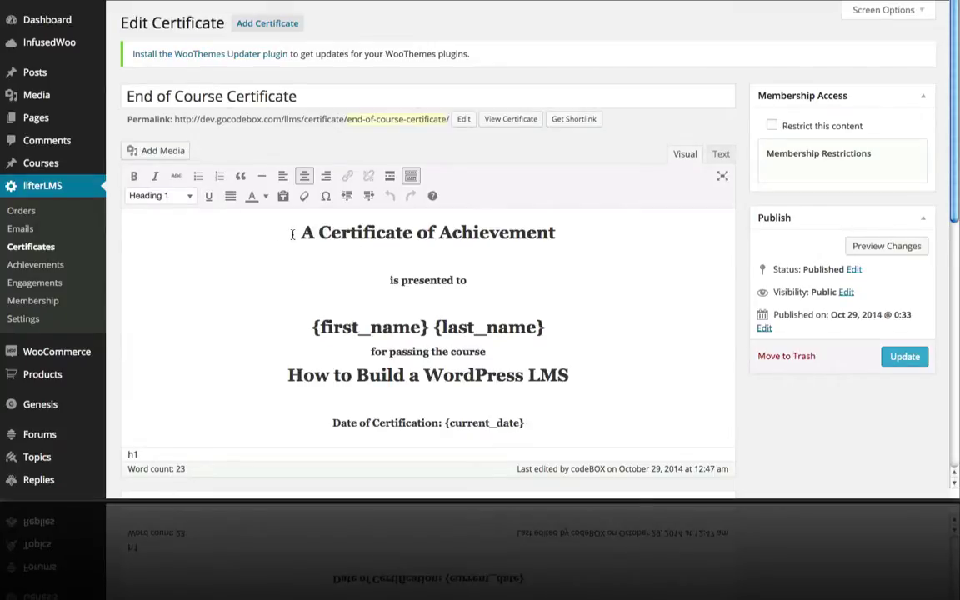
# Step: Examine the certificate's body text, focusing on the {first_name} and {current_date} merge fields
pyautogui.scroll(-1, 379, 233)
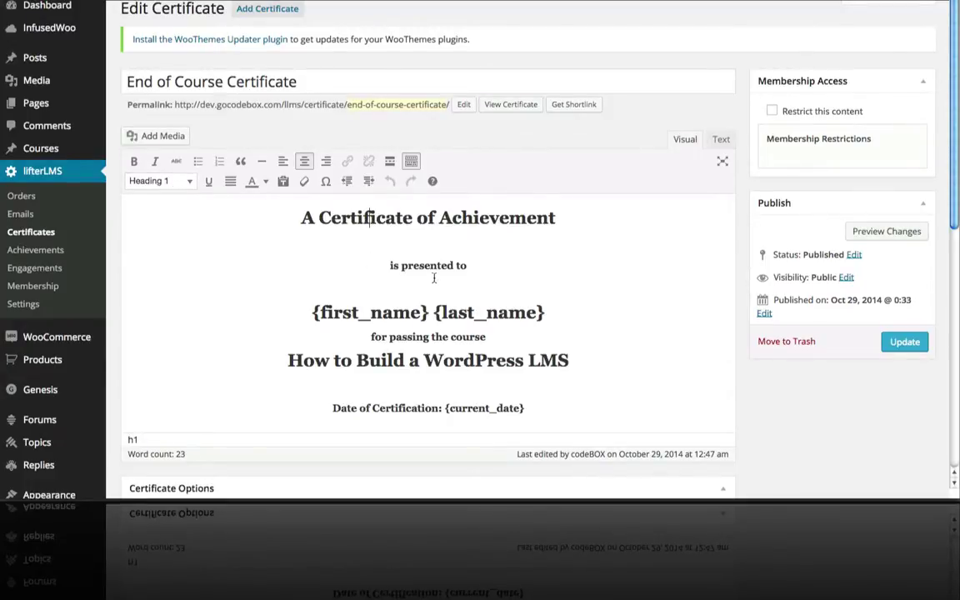
pyautogui.scroll(-1, 383, 250)
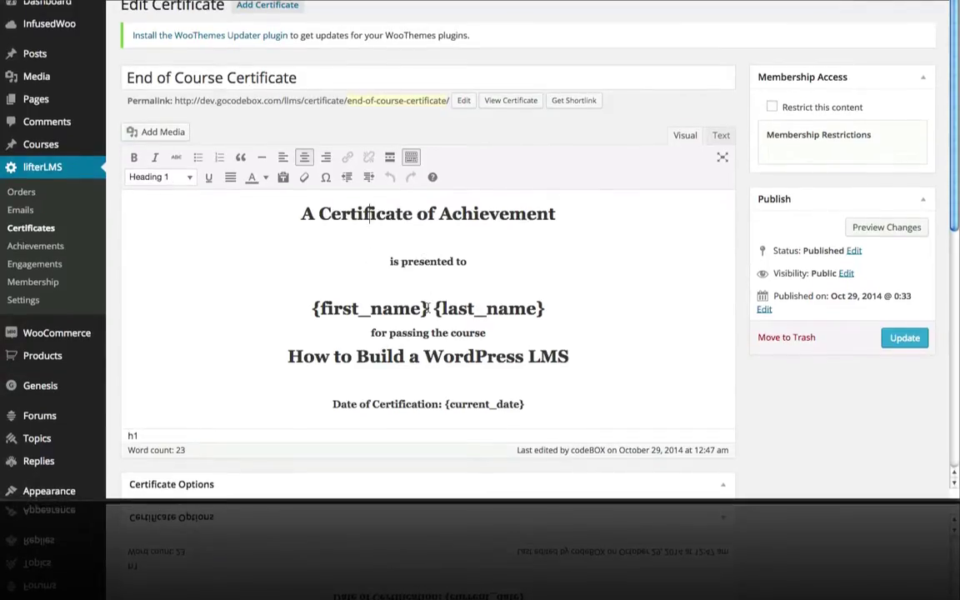
pyautogui.moveTo(428, 308); pyautogui.dragTo(302, 308)
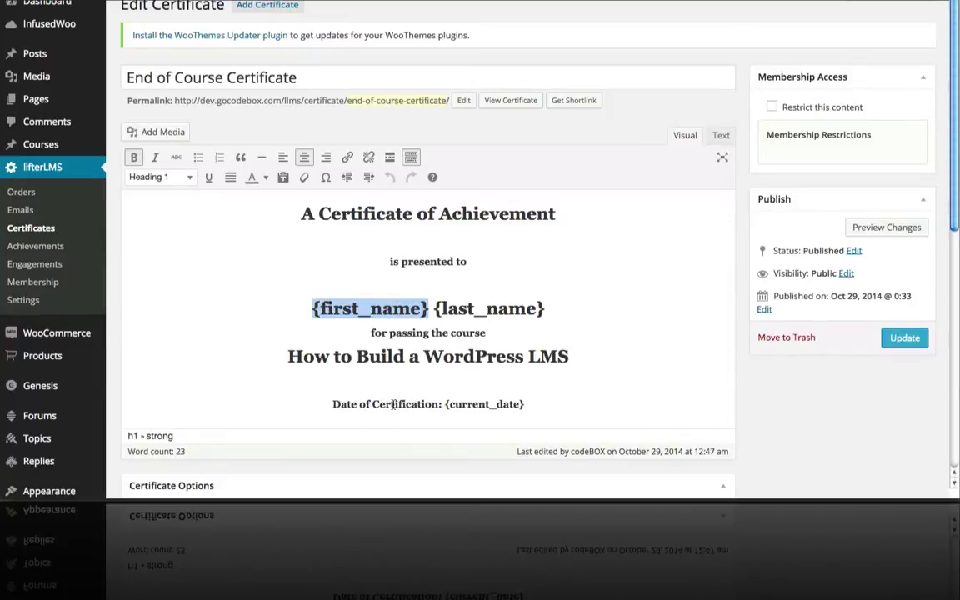
pyautogui.moveTo(445, 404); pyautogui.dragTo(530, 409)
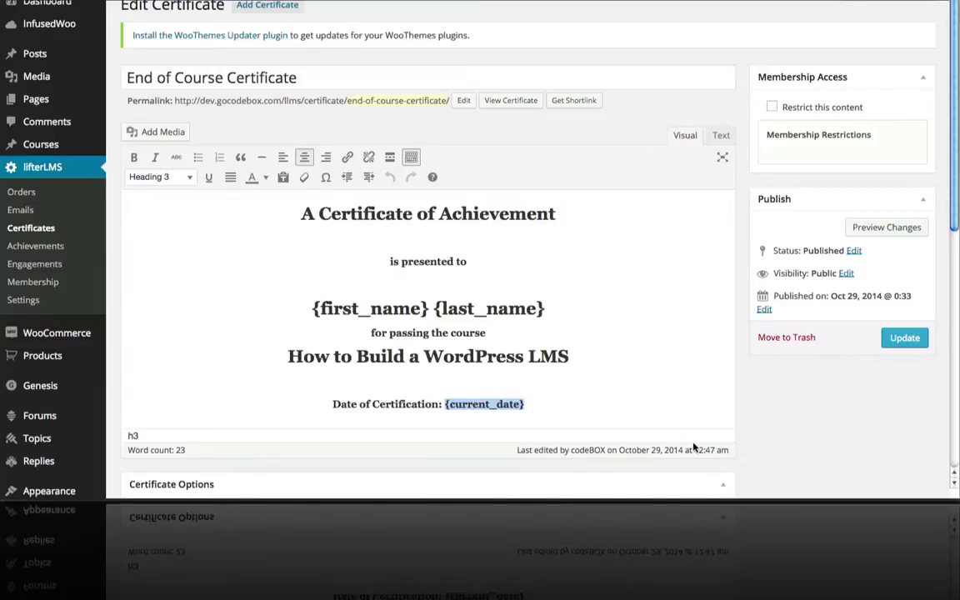
pyautogui.scroll(1, 696, 379)
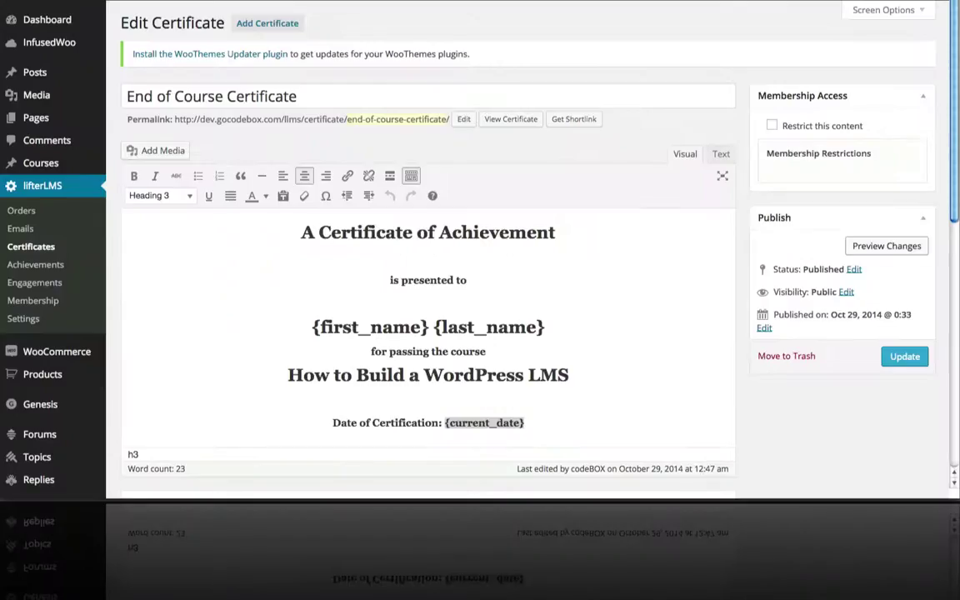
# Step: Review the Certificate Options, including the background image and the list of available merge fields
pyautogui.scroll(-5, 473, 122)
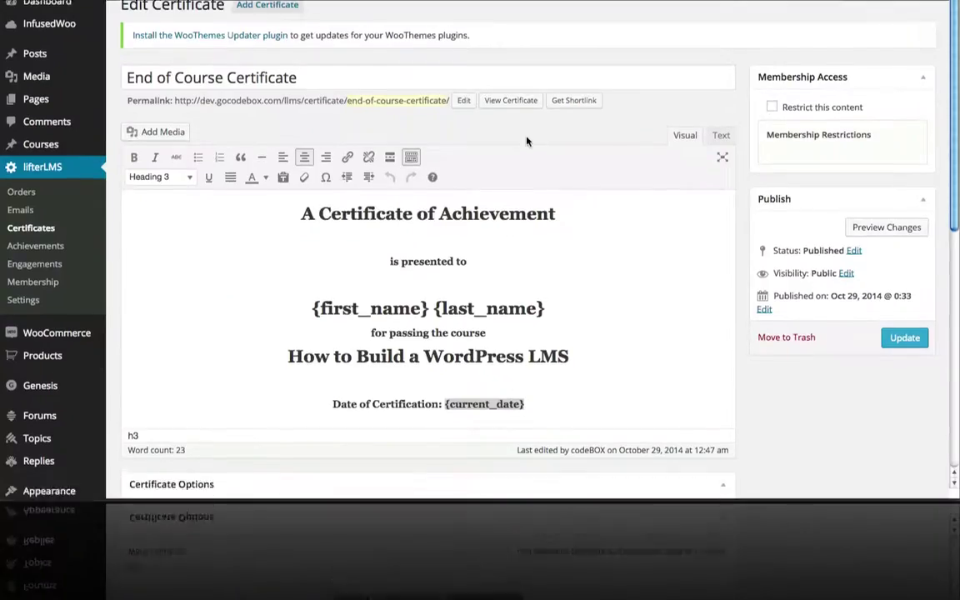
pyautogui.scroll(-3, 525, 139)
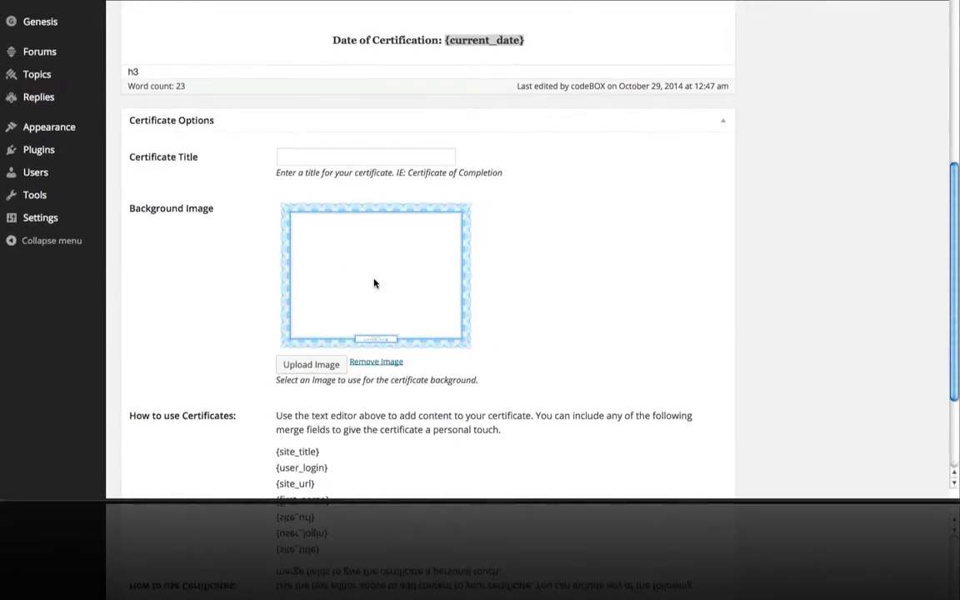
pyautogui.scroll(-2, 387, 275)
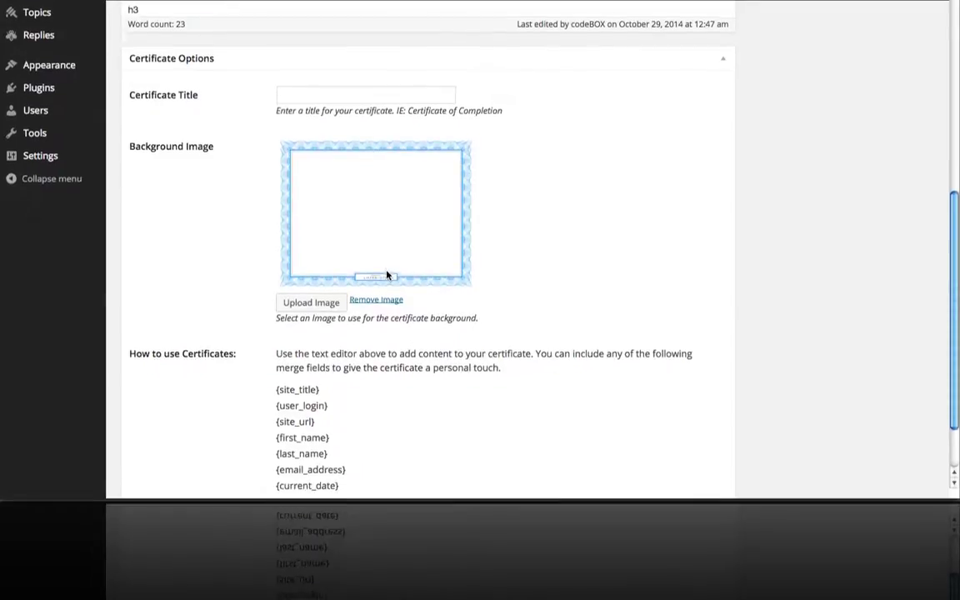
pyautogui.scroll(-2, 386, 275)
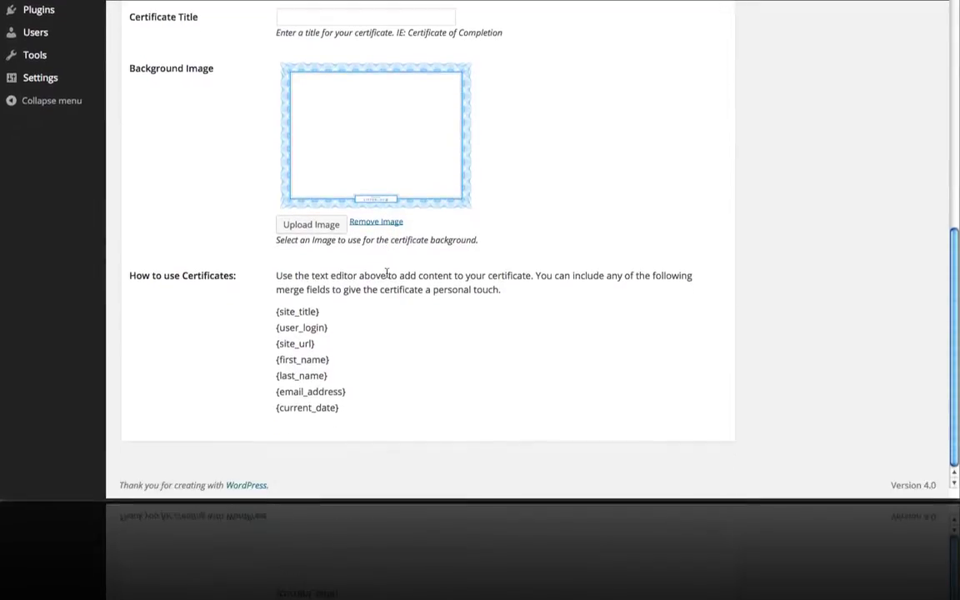
pyautogui.moveTo(340, 409); pyautogui.dragTo(277, 311)
pyautogui.scroll(8, 431, 366)
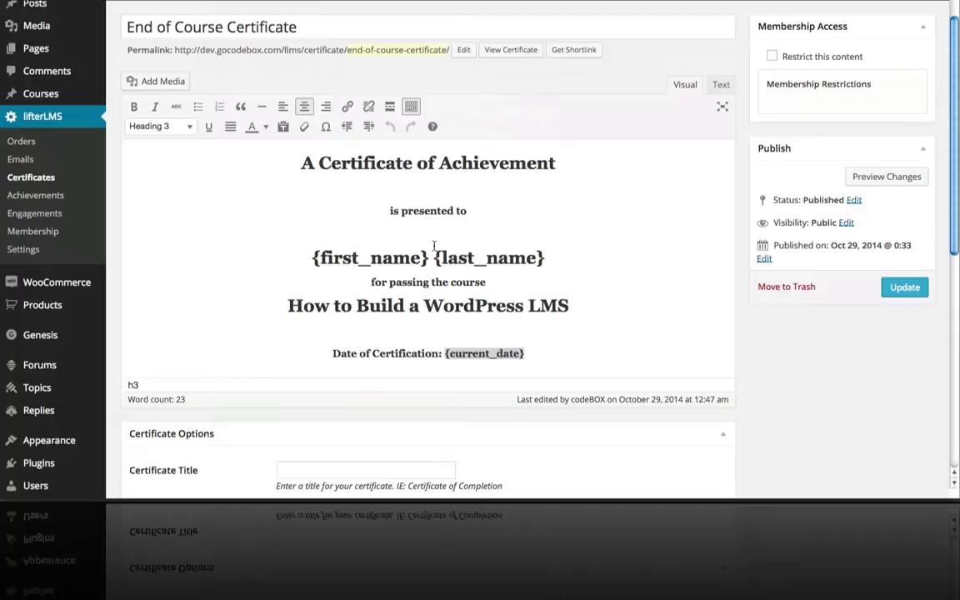
# Step: Check the name merge fields and course title in the certificate text, and update the certificate
pyautogui.moveTo(580, 257); pyautogui.dragTo(311, 257)
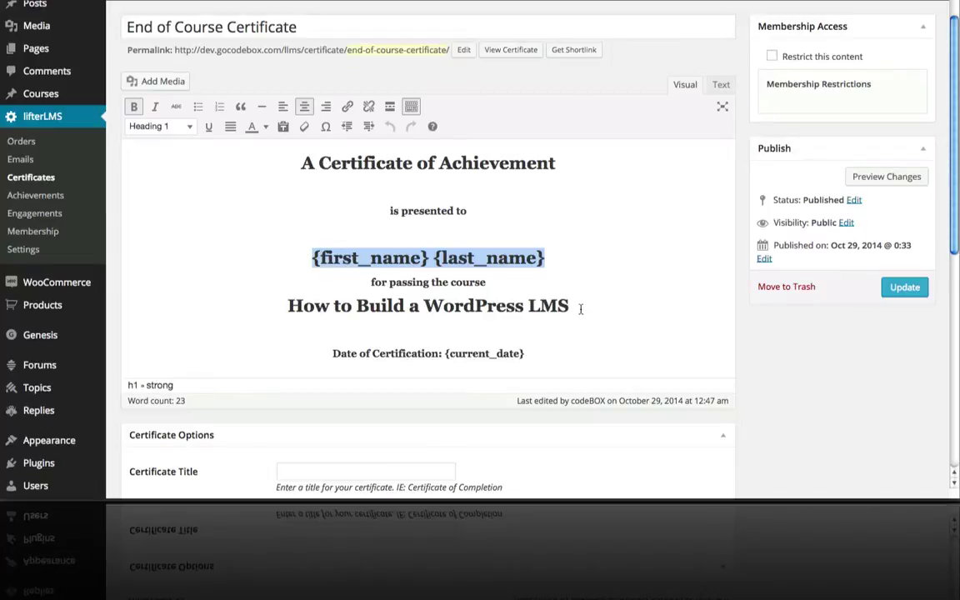
pyautogui.moveTo(579, 307); pyautogui.dragTo(303, 305)
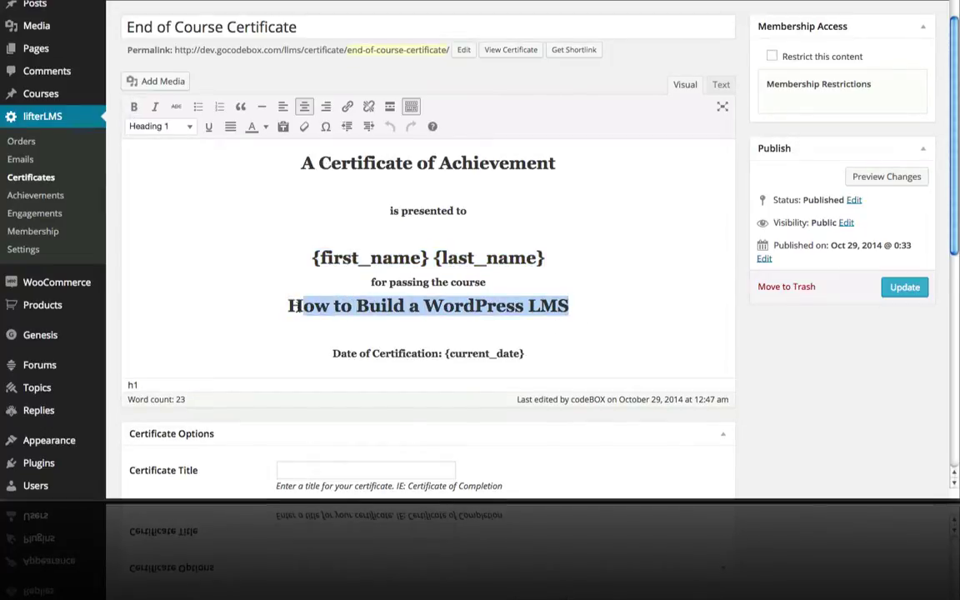
pyautogui.click(890, 286)
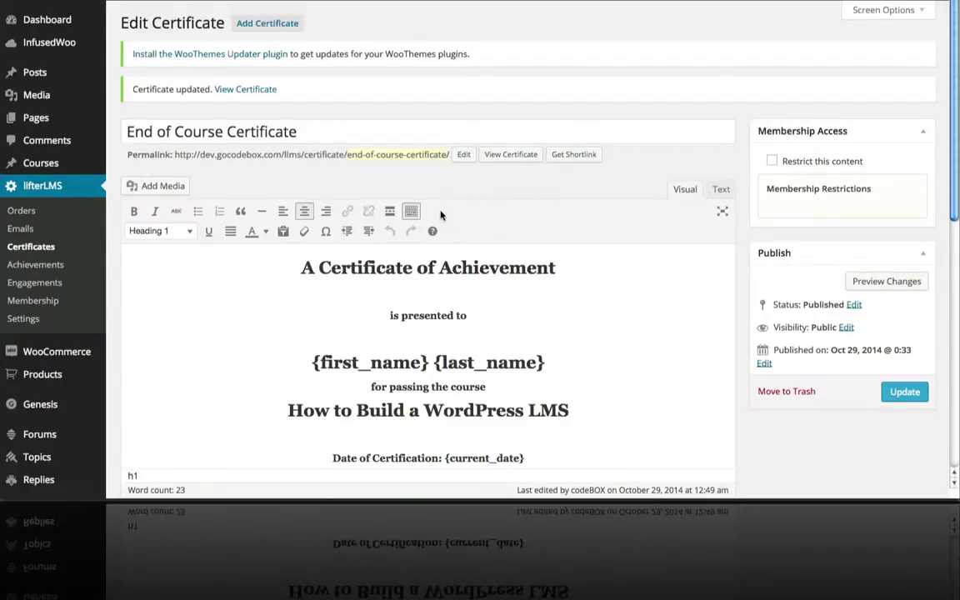
# Step: Create a new engagement titled "End of Course Certificate for LMS Course"
pyautogui.click(55, 285)
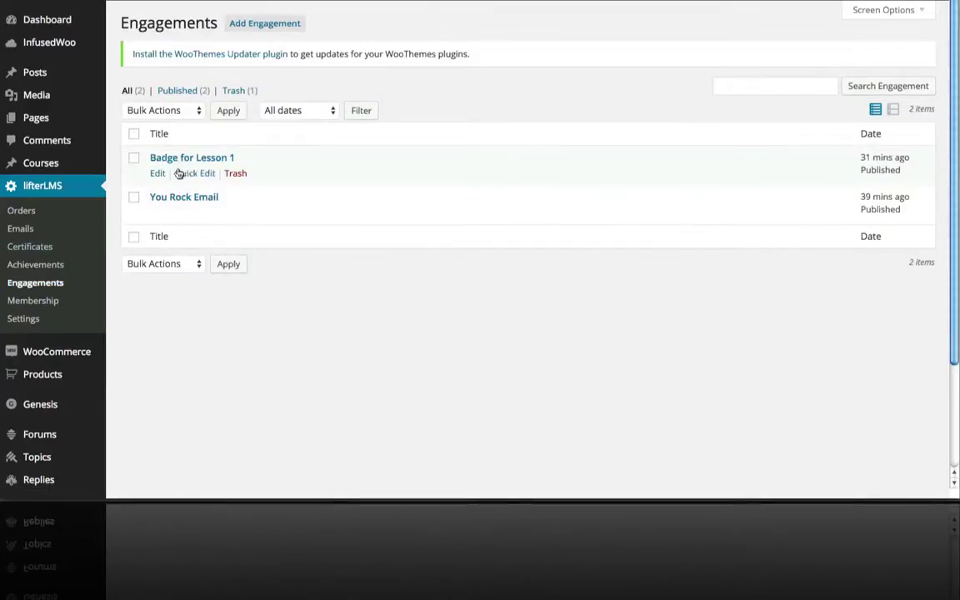
pyautogui.click(275, 27)
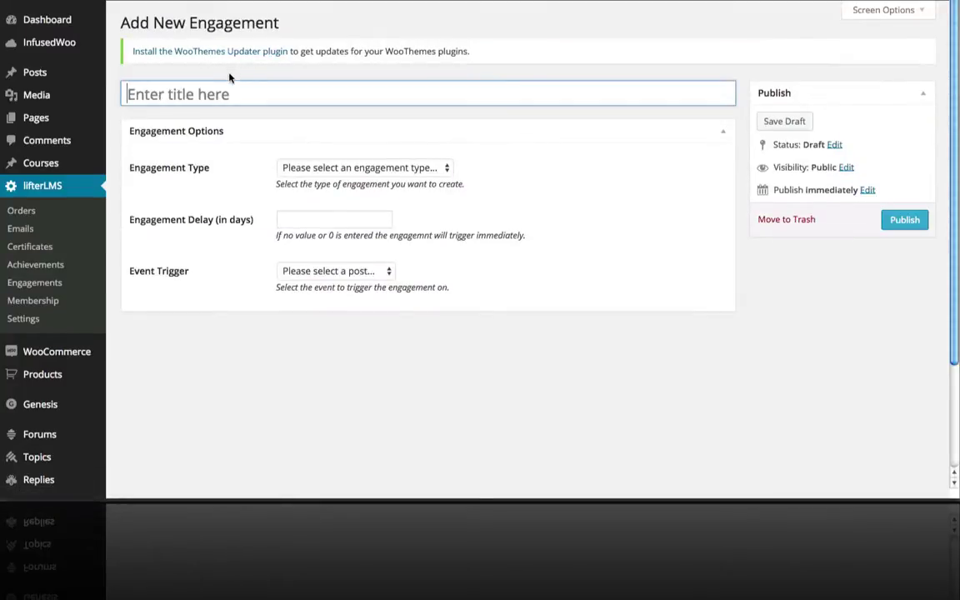
pyautogui.click(219, 91)
pyautogui.write('En')
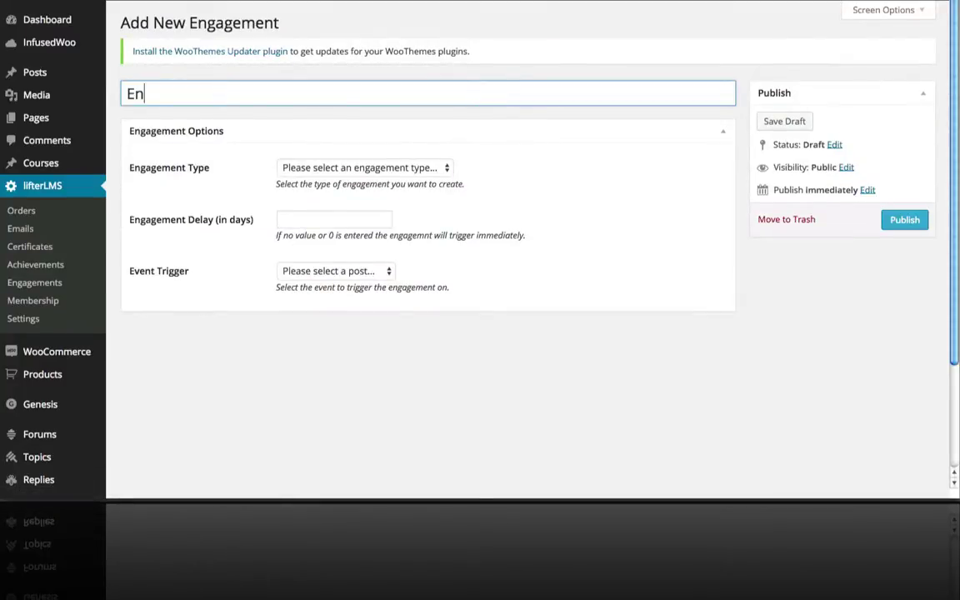
pyautogui.write('d of Cour')
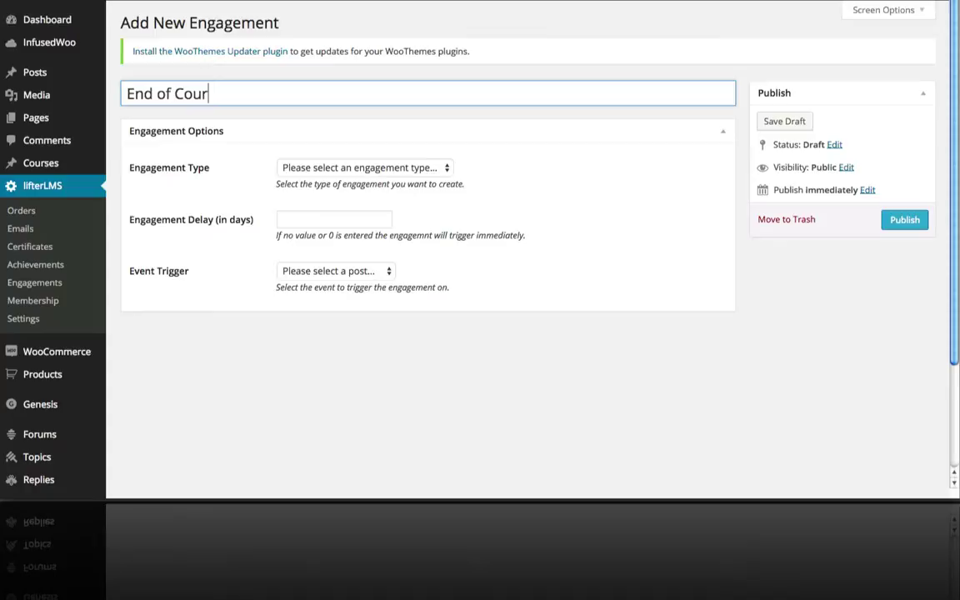
pyautogui.write('se Certificat')
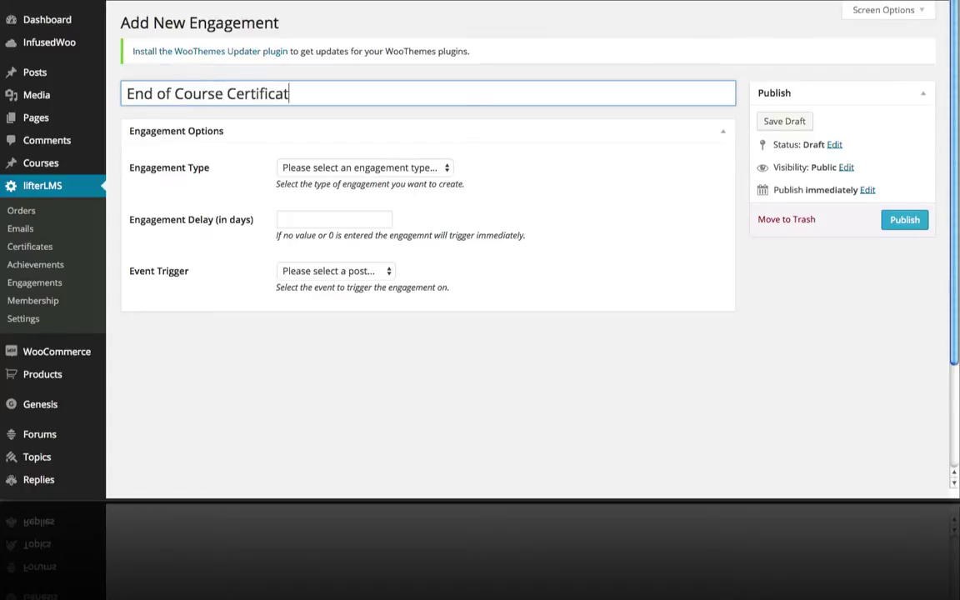
pyautogui.write('e for LMS Course')
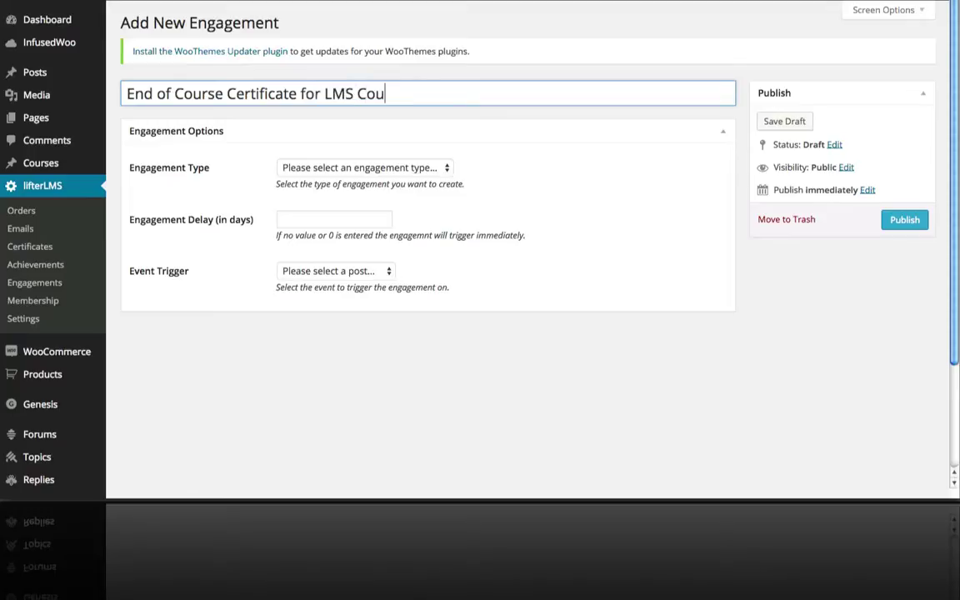
# Step: Set the engagement type to Give Certificate and its event to End of Course Certificate
pyautogui.click(310, 167)
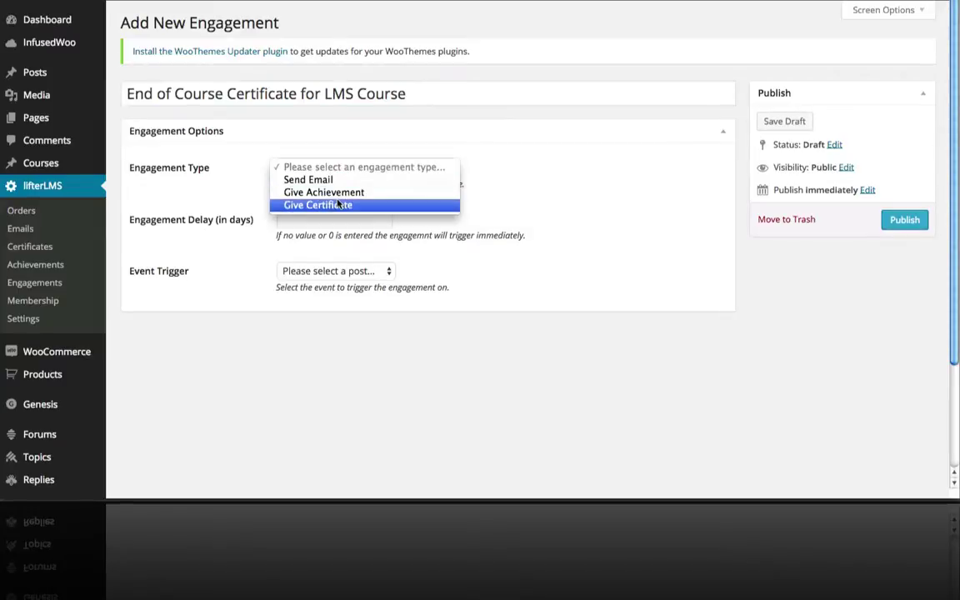
pyautogui.click(337, 205)
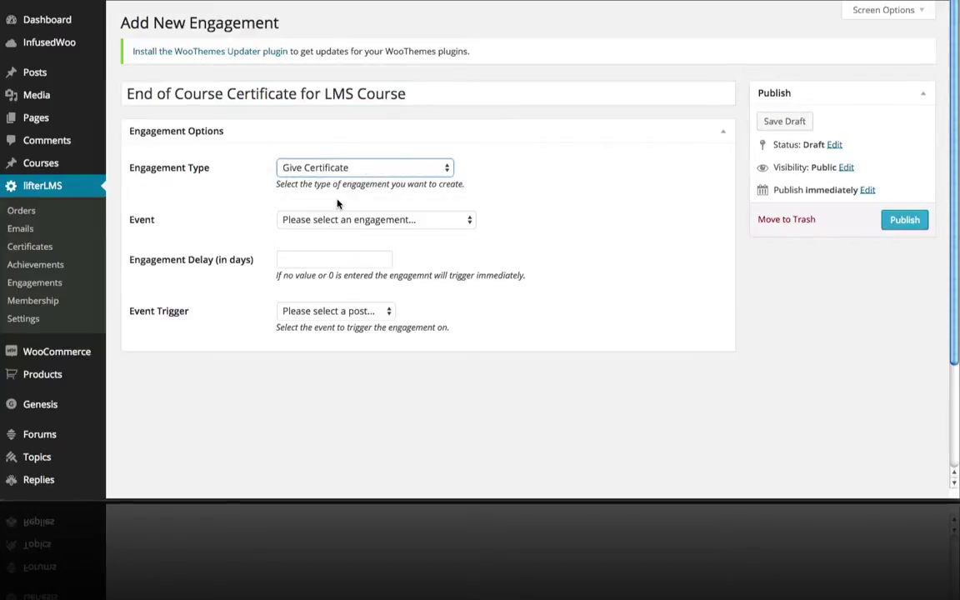
pyautogui.click(361, 221)
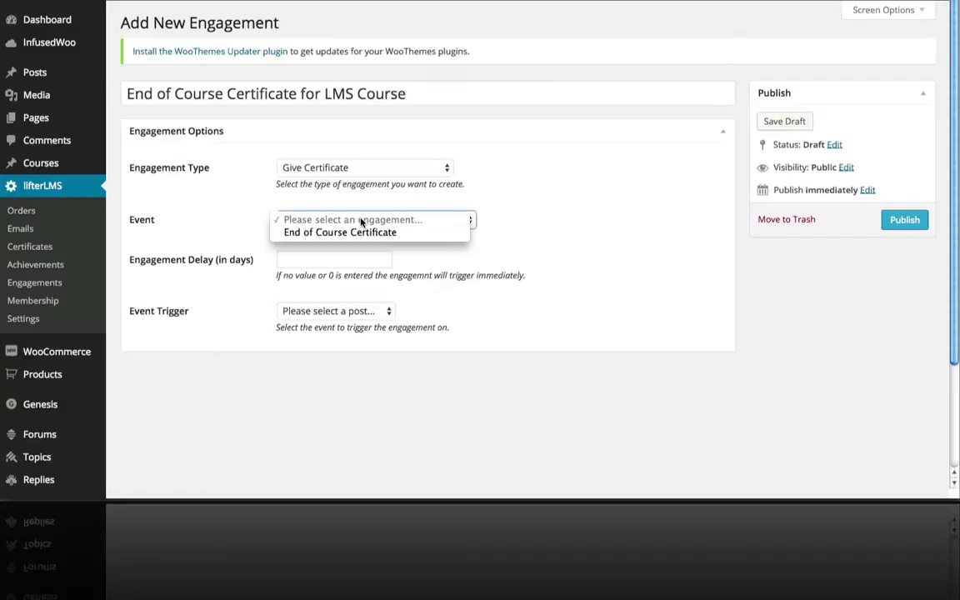
pyautogui.click(360, 233)
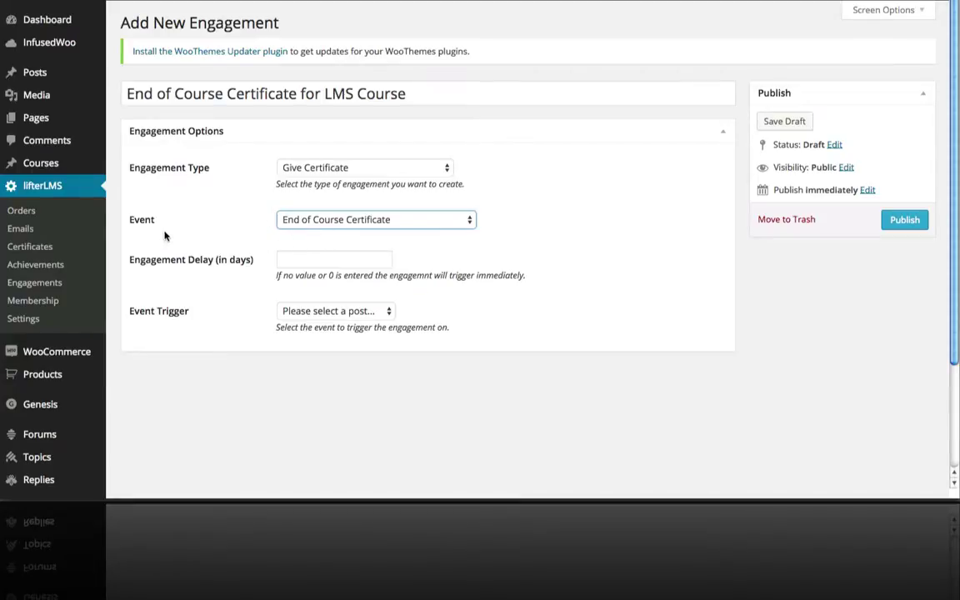
pyautogui.click(333, 223)
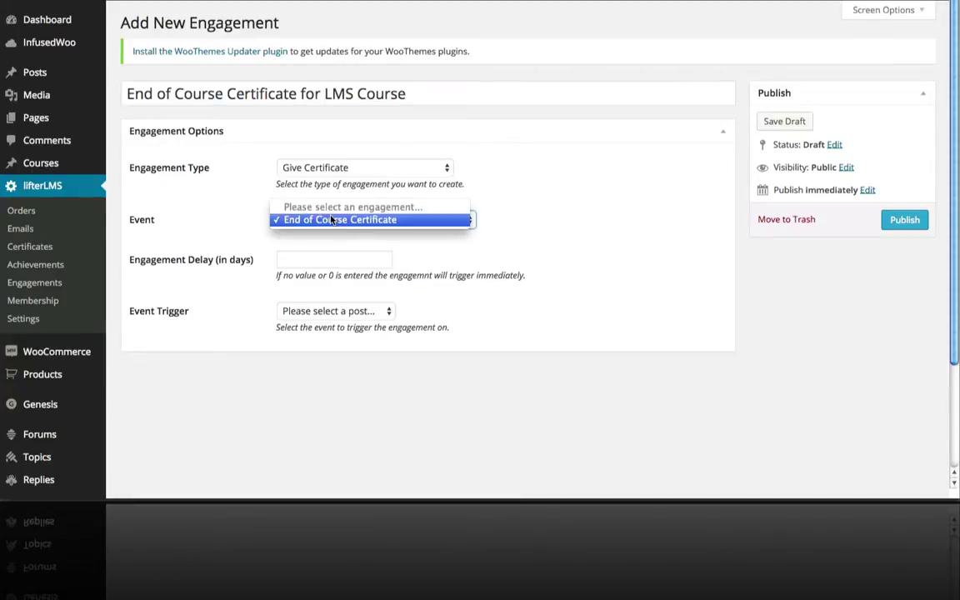
pyautogui.click(331, 219)
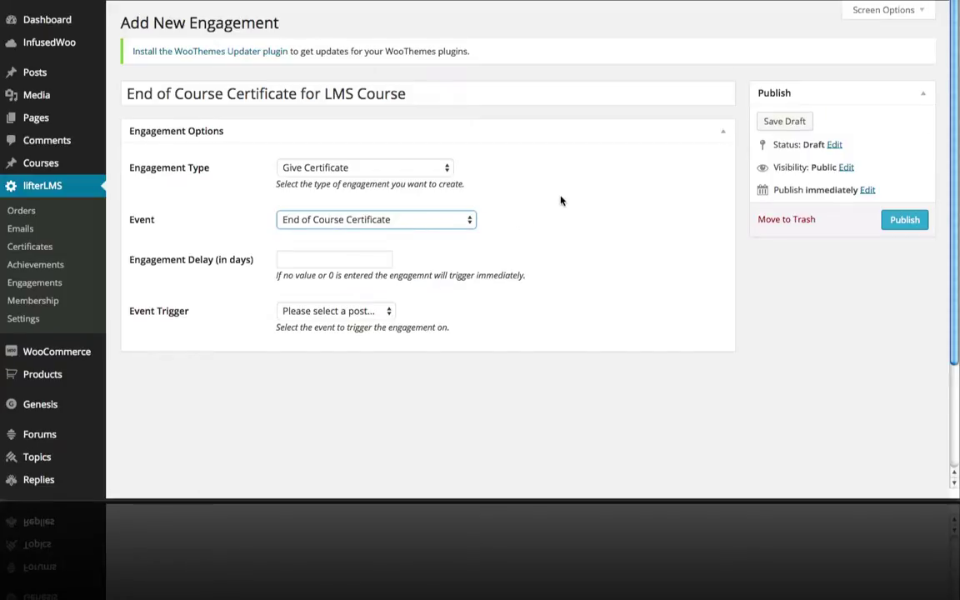
# Step: Set the engagement delay to 0 days and the event trigger to course completed
pyautogui.scroll(-1, 561, 199)
pyautogui.click(356, 246)
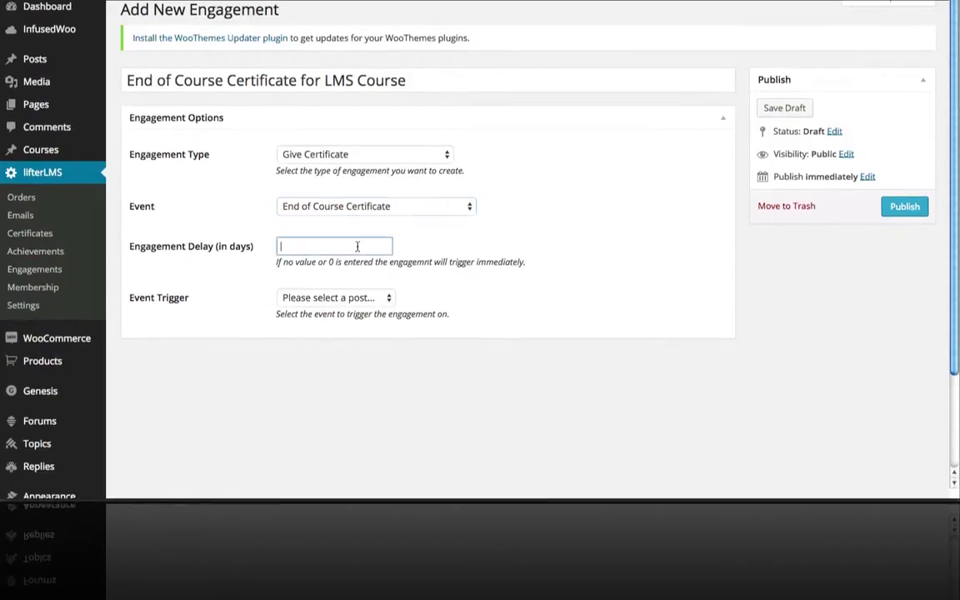
pyautogui.write('0')
pyautogui.click(385, 298)
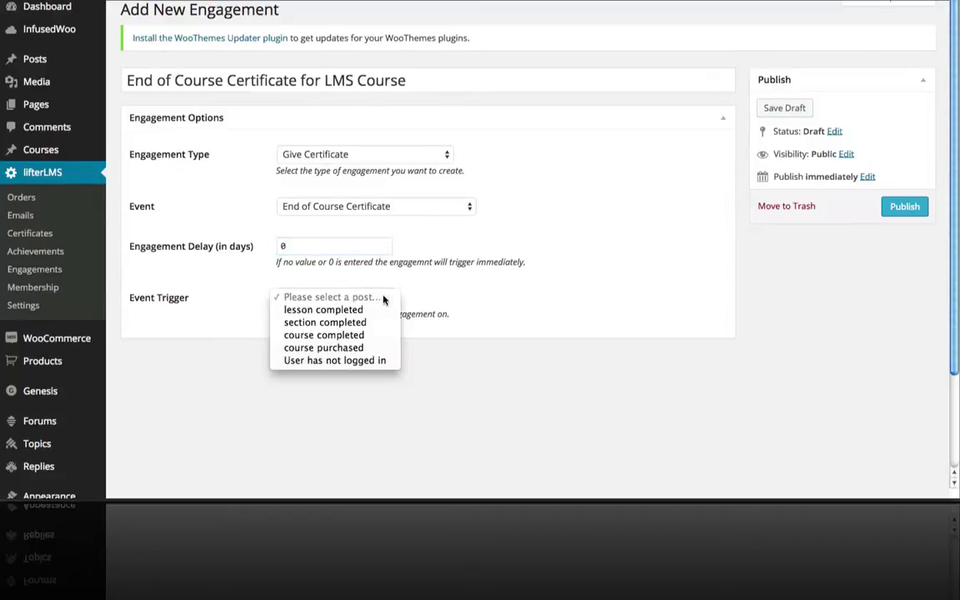
pyautogui.click(325, 335)
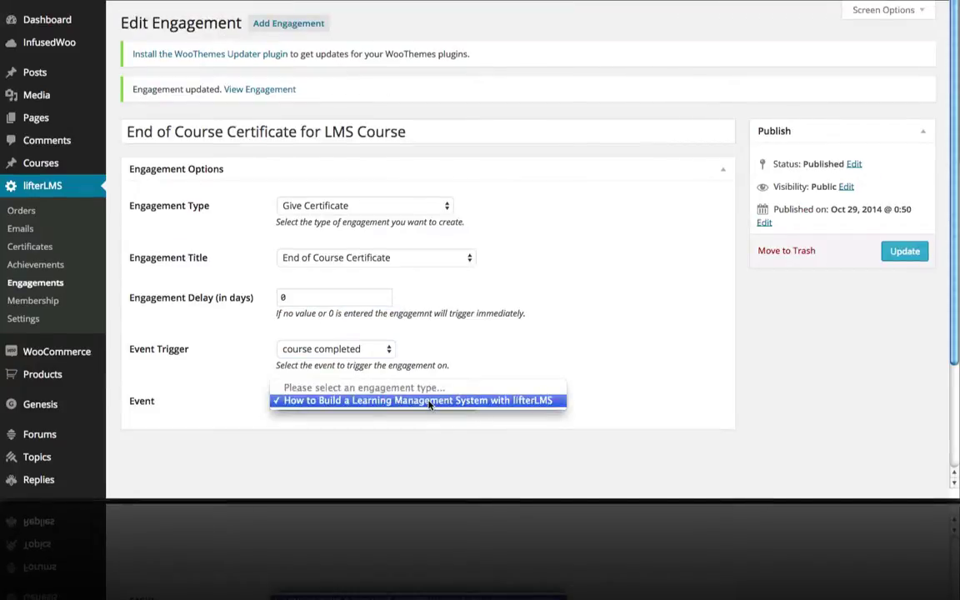
# Step: Choose "How to Build a Learning Management System with lifterLMS" as the triggering course and update the engagement
pyautogui.click(429, 401)
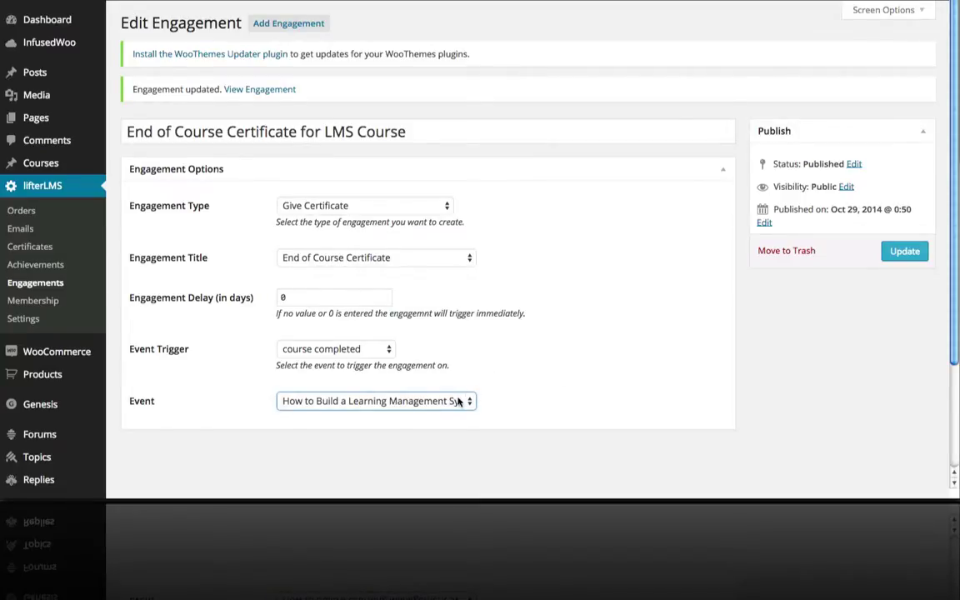
pyautogui.click(331, 401)
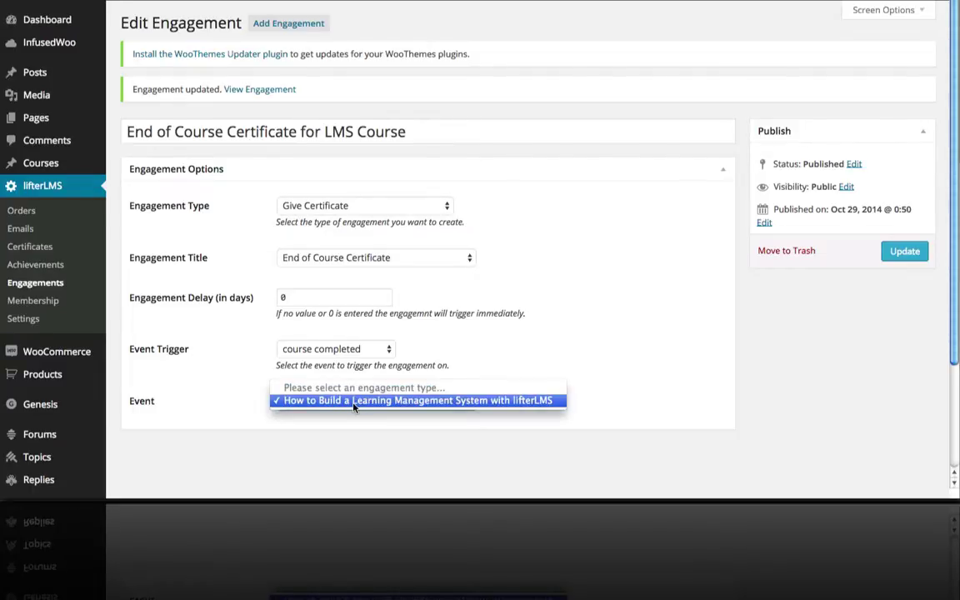
pyautogui.click(905, 256)
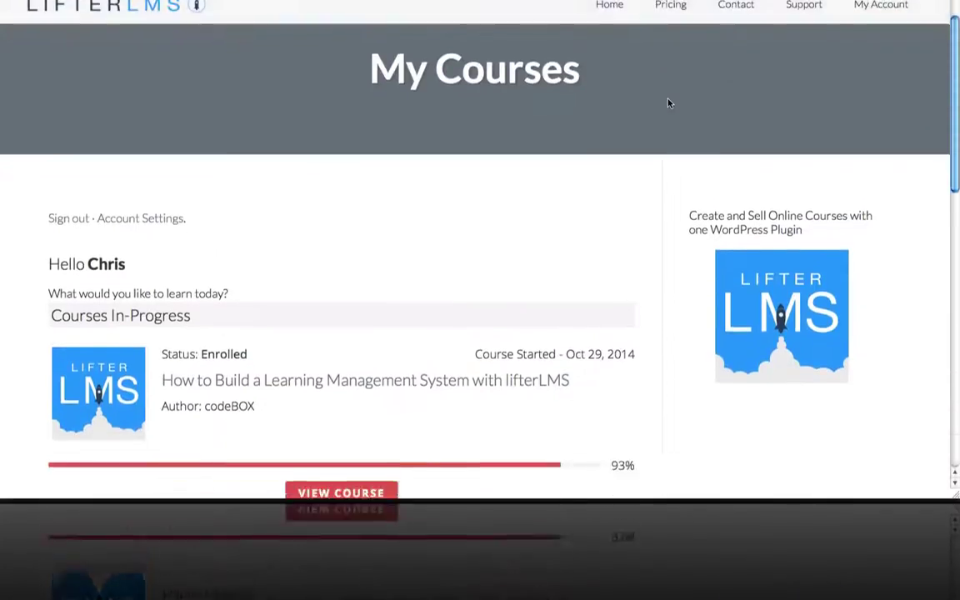
# Step: Review the student's course progress and certificates, and open the course "How to Build a Learning Management System with lifterLMS"
pyautogui.scroll(-2, 668, 102)
pyautogui.scroll(-2, 668, 102)
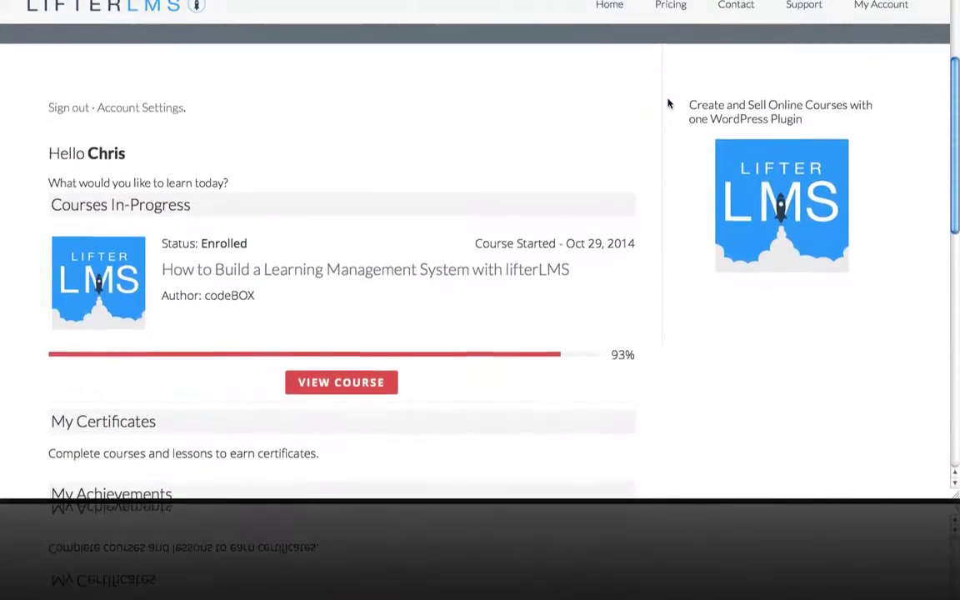
pyautogui.scroll(-1, 668, 102)
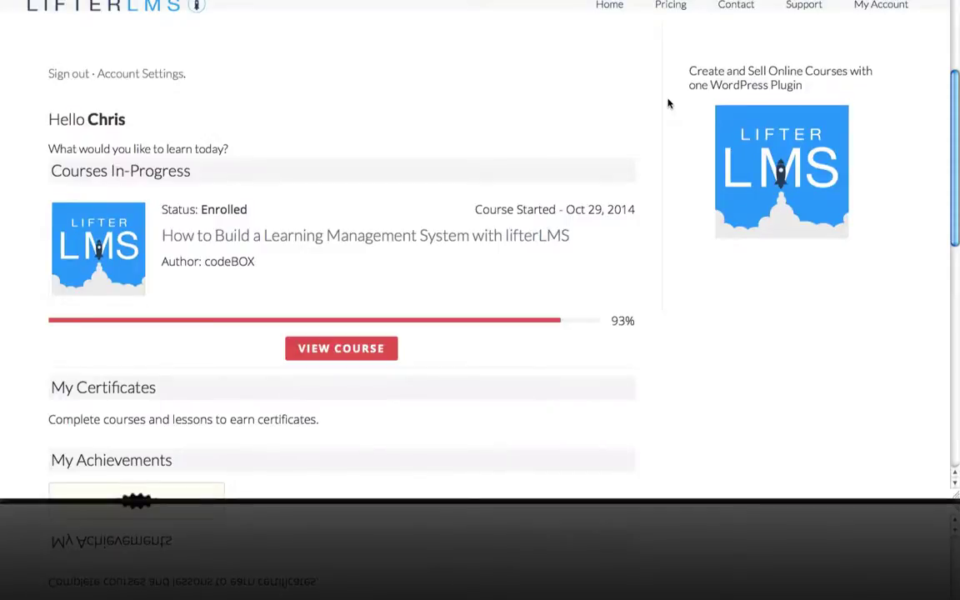
pyautogui.scroll(-1, 668, 103)
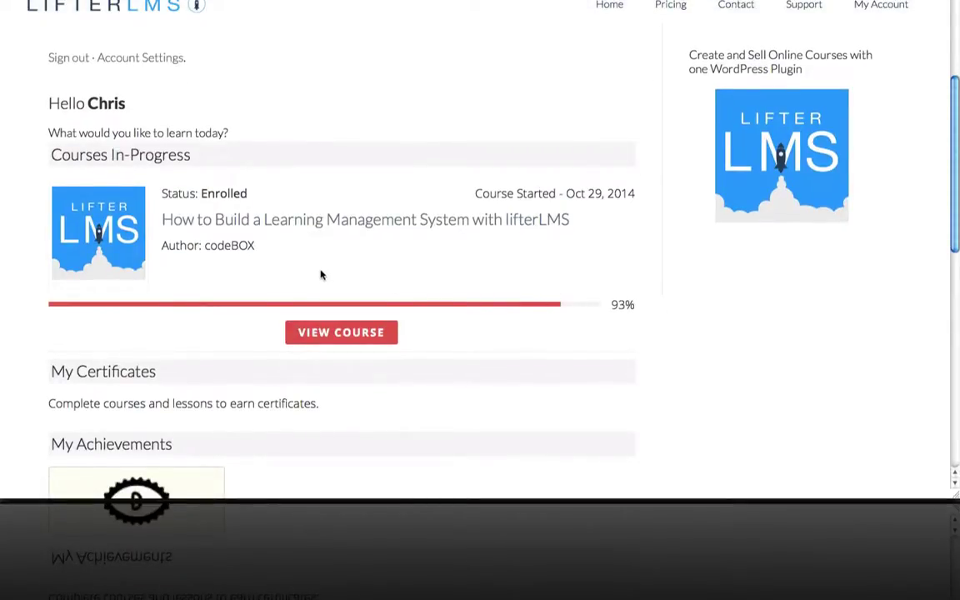
pyautogui.click(128, 239)
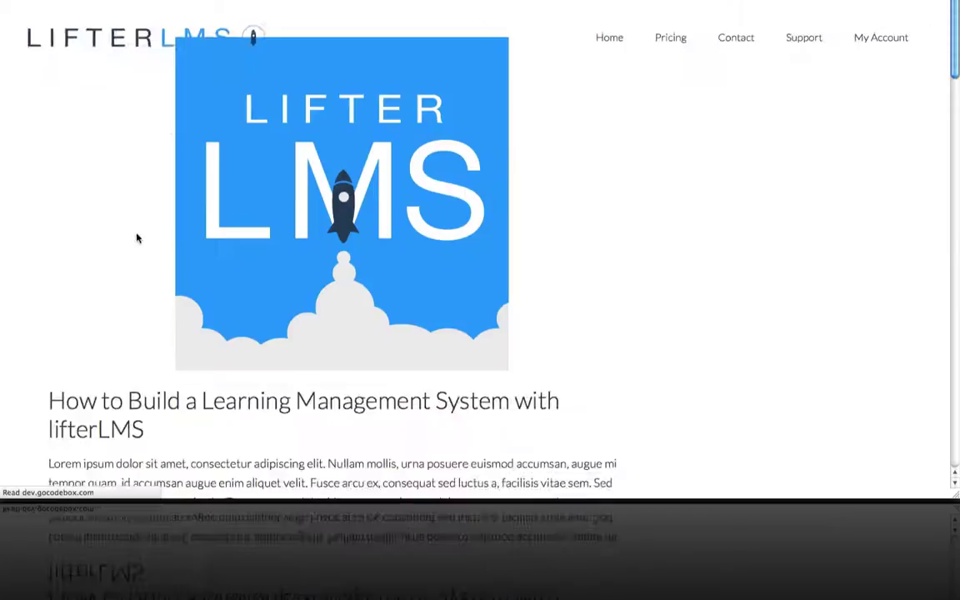
# Step: Mark the "Support Feature & Feature Requests" lesson under Special Features complete and check My Certificates in the student's account
pyautogui.scroll(-5, 422, 253)
pyautogui.scroll(-10, 422, 253)
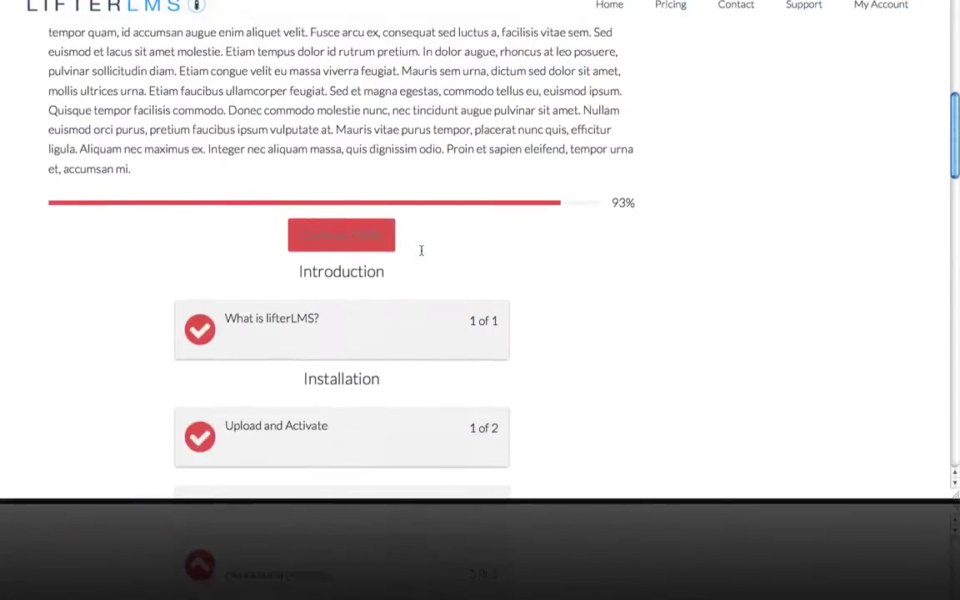
pyautogui.scroll(-8, 422, 251)
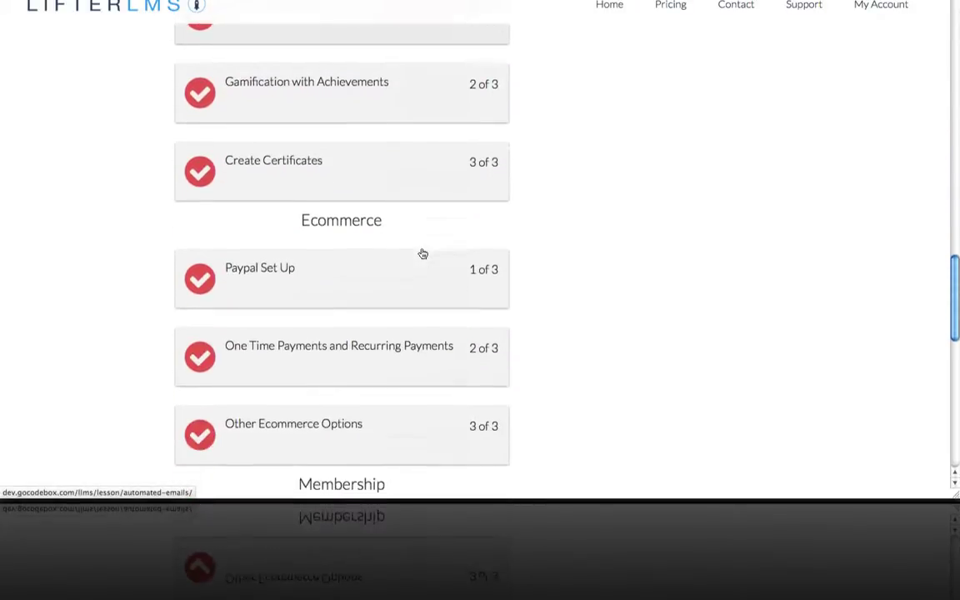
pyautogui.scroll(-2, 422, 253)
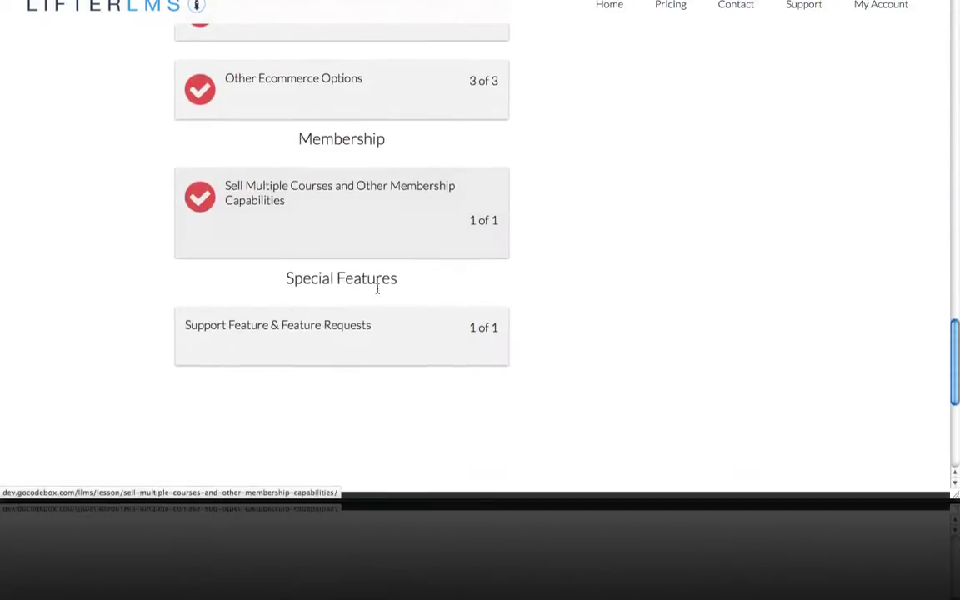
pyautogui.click(349, 327)
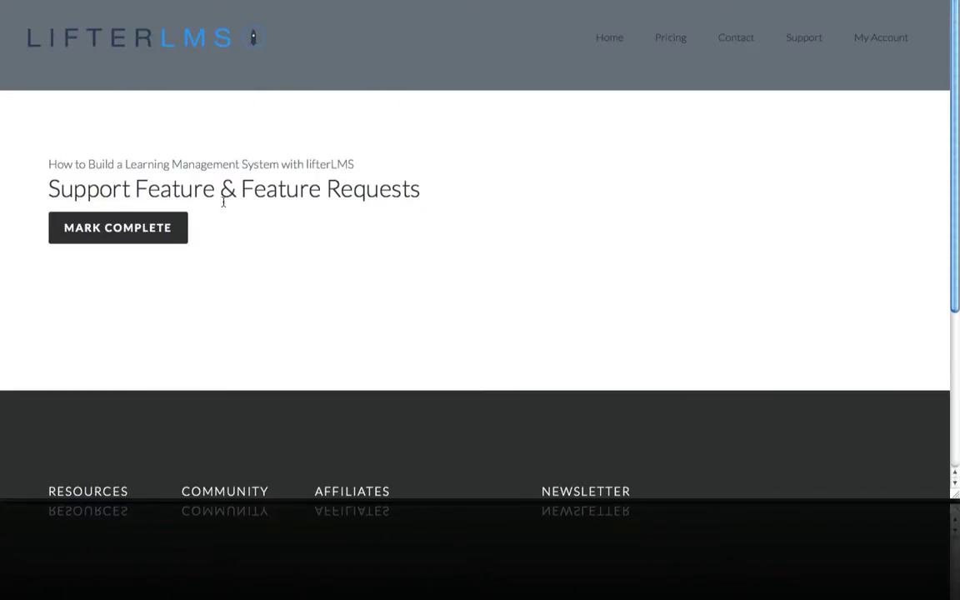
pyautogui.click(151, 227)
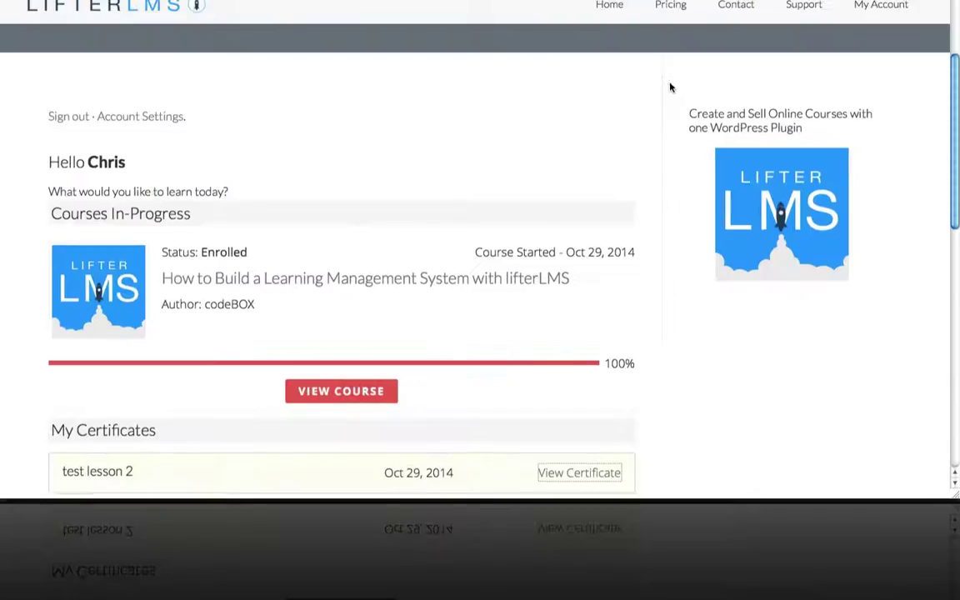
pyautogui.scroll(-1, 670, 86)
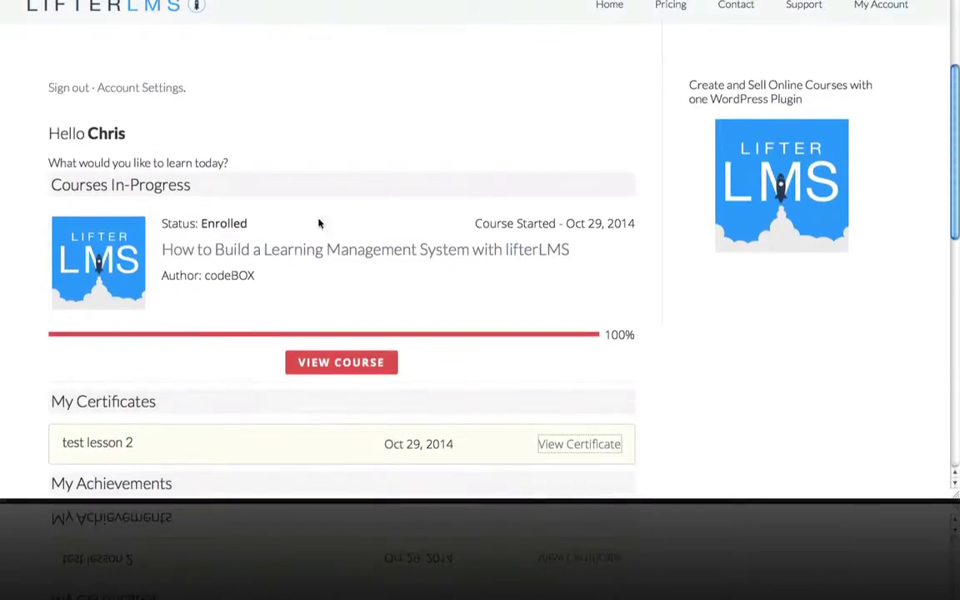